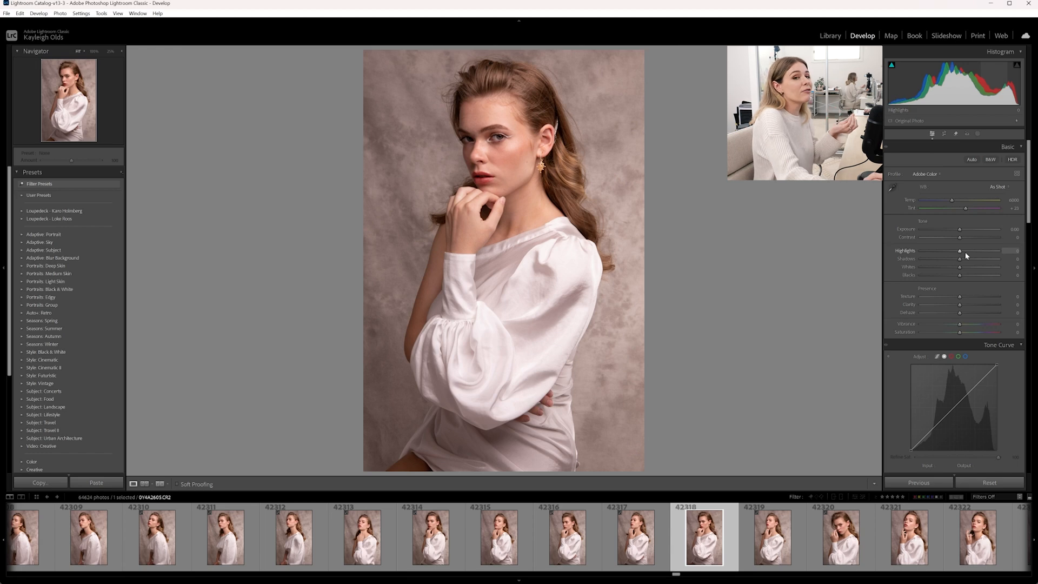
# - Adjust the basic tones: contrast -19, highlights -27, shadows +23, whites -20 and blacks +10, comparing with the original
pyautogui.moveTo(961, 242); pyautogui.dragTo(958, 241)
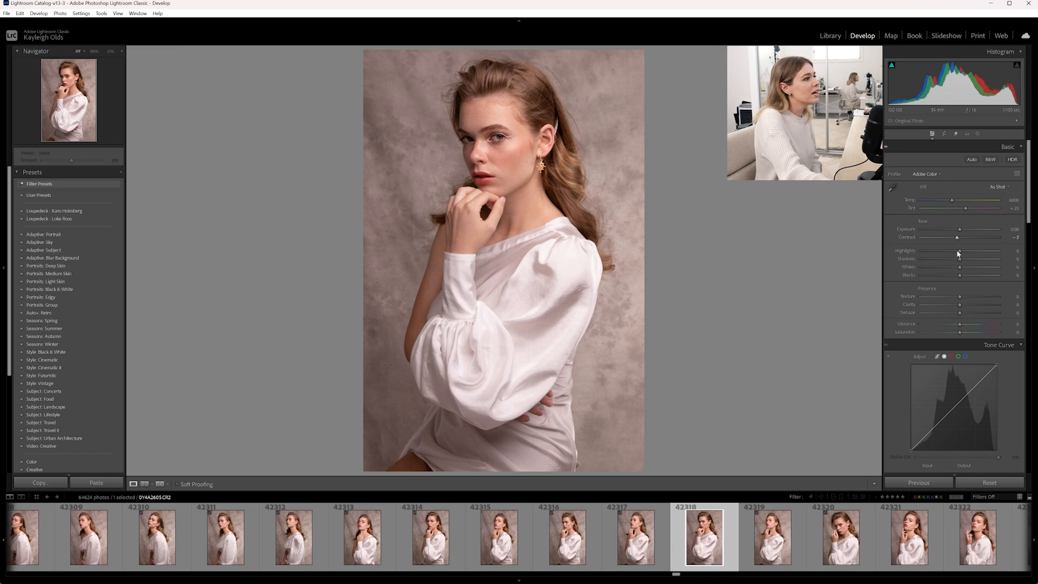
pyautogui.moveTo(960, 261); pyautogui.dragTo(966, 261)
pyautogui.press('\\')
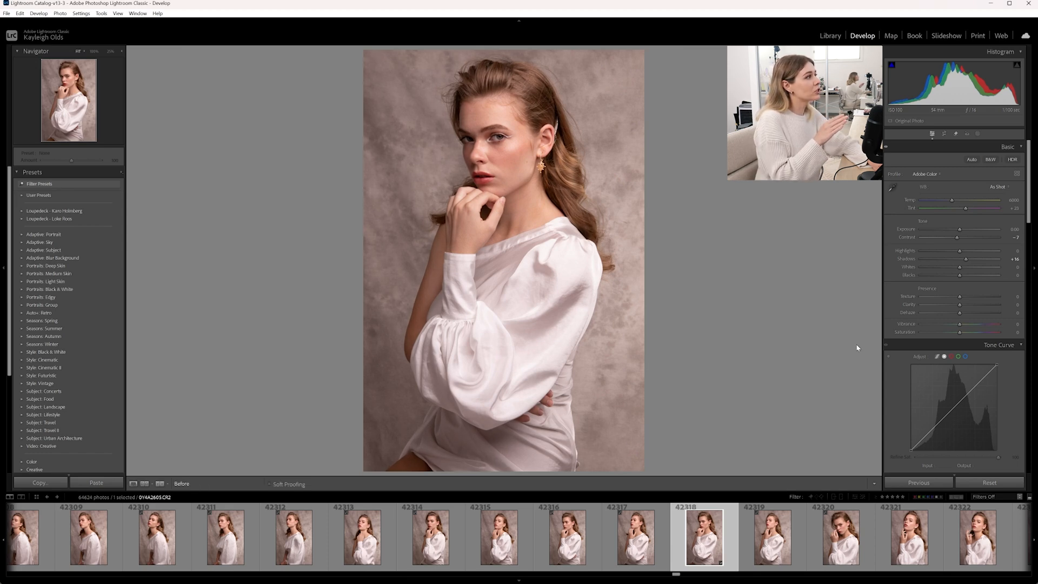
pyautogui.press('\\')
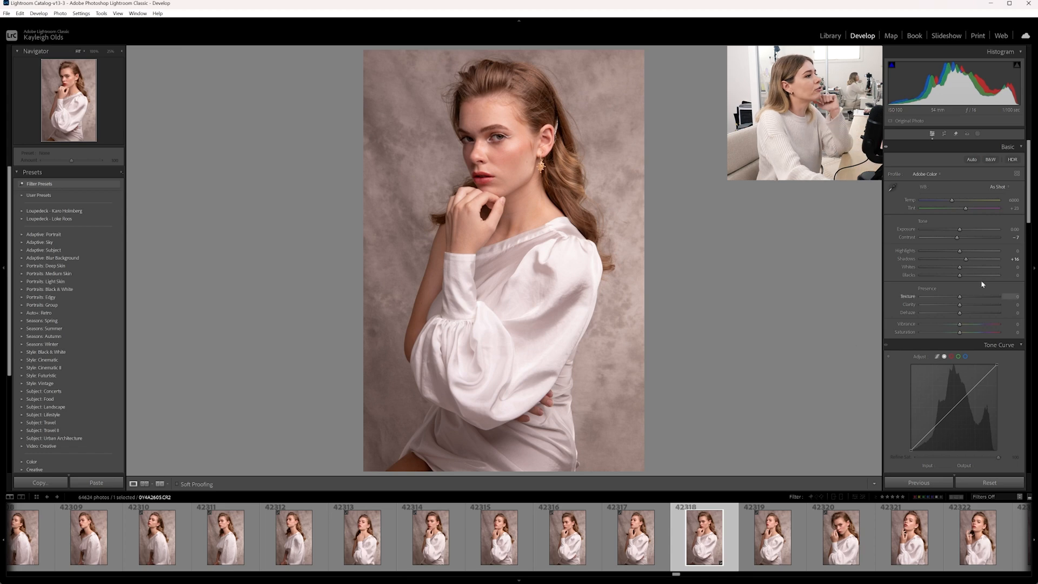
pyautogui.moveTo(965, 261); pyautogui.dragTo(954, 240)
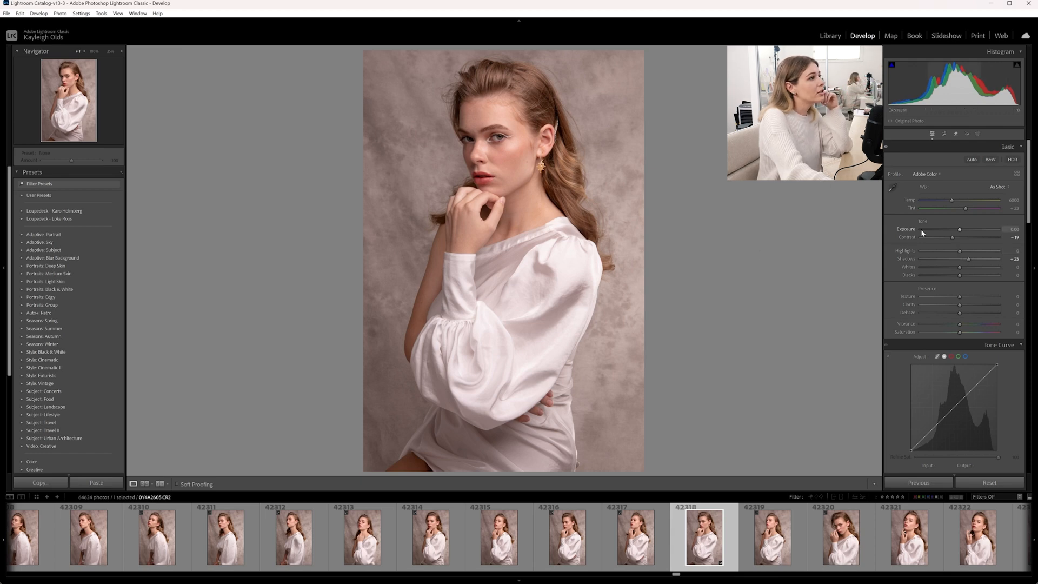
pyautogui.moveTo(960, 250); pyautogui.dragTo(965, 279)
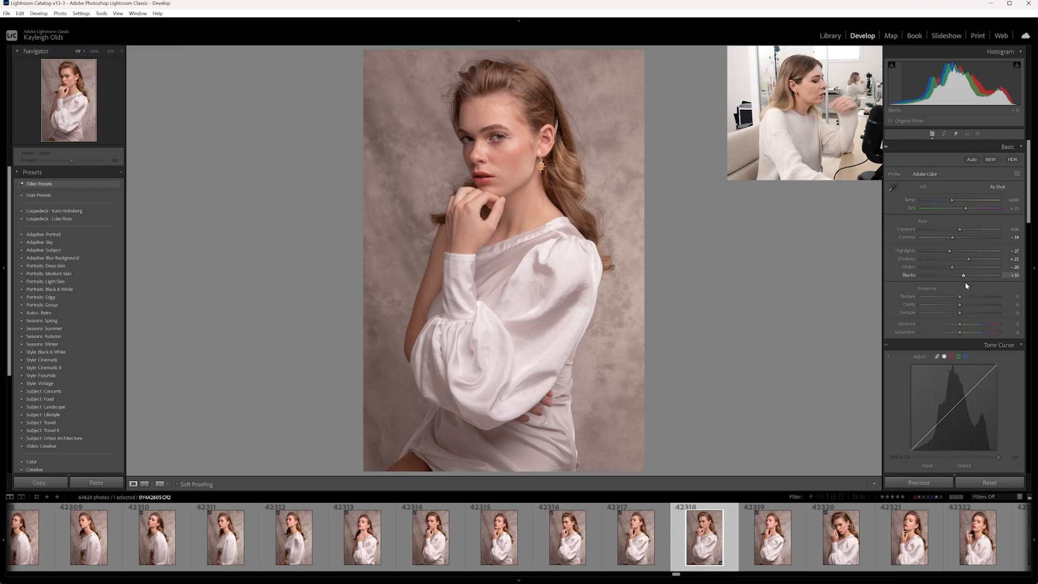
# - Set both Texture and Clarity to +3 after comparing the photo before and after
pyautogui.press('\\')
pyautogui.press('\\')
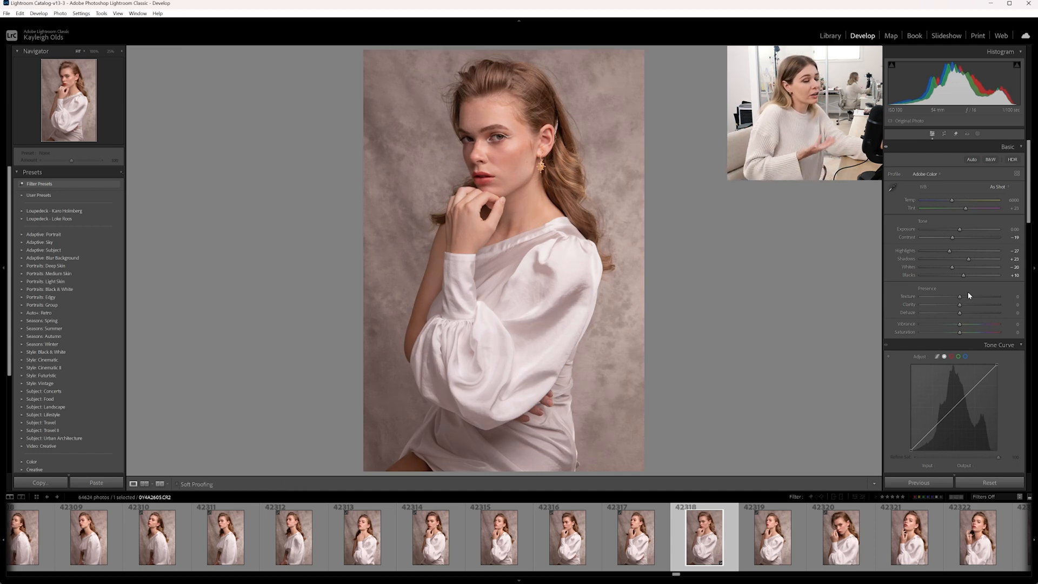
pyautogui.moveTo(960, 304); pyautogui.dragTo(963, 308)
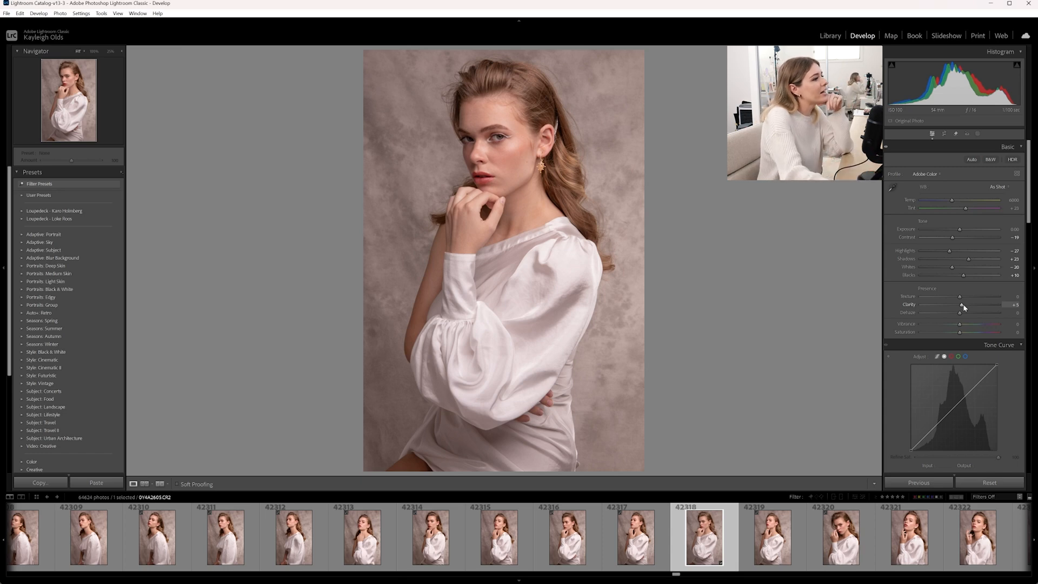
pyautogui.click(962, 297)
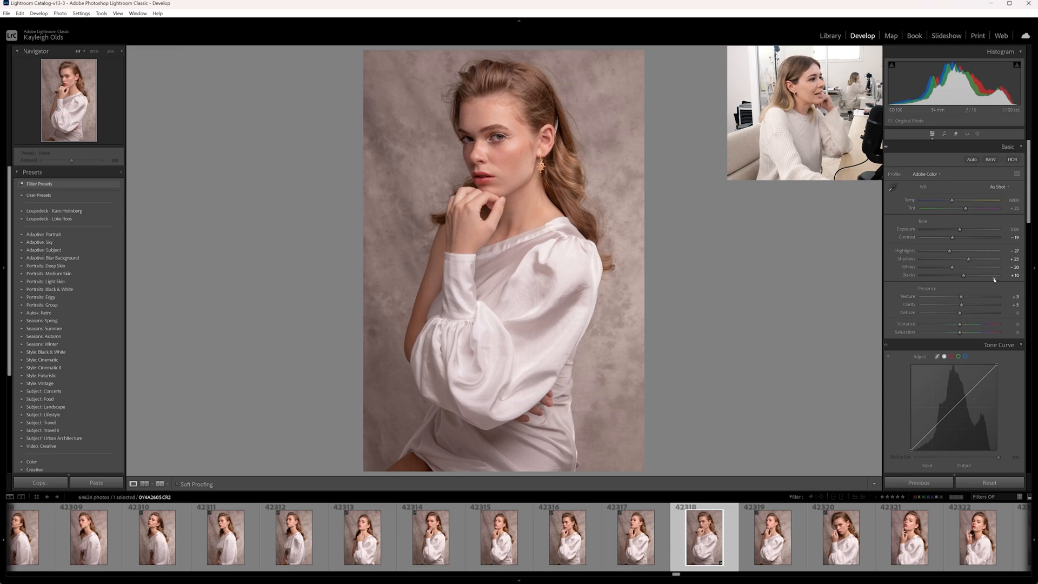
# - Shape the tone curve by adding an upper-midtone point and lifting a shadow point
pyautogui.scroll(-3, 989, 281)
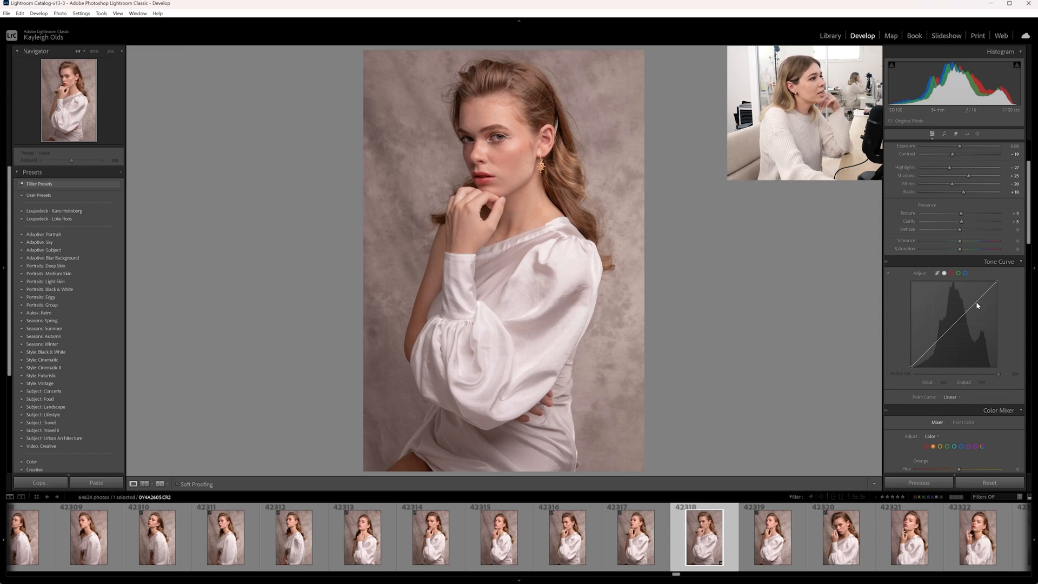
pyautogui.moveTo(977, 306); pyautogui.dragTo(951, 325)
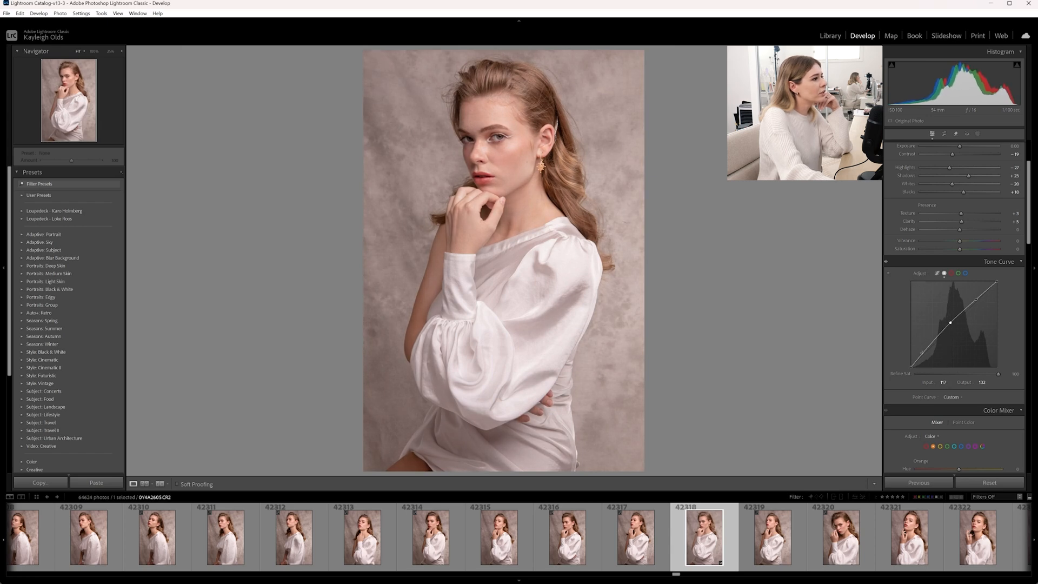
pyautogui.click(924, 355)
pyautogui.moveTo(924, 355); pyautogui.dragTo(939, 337)
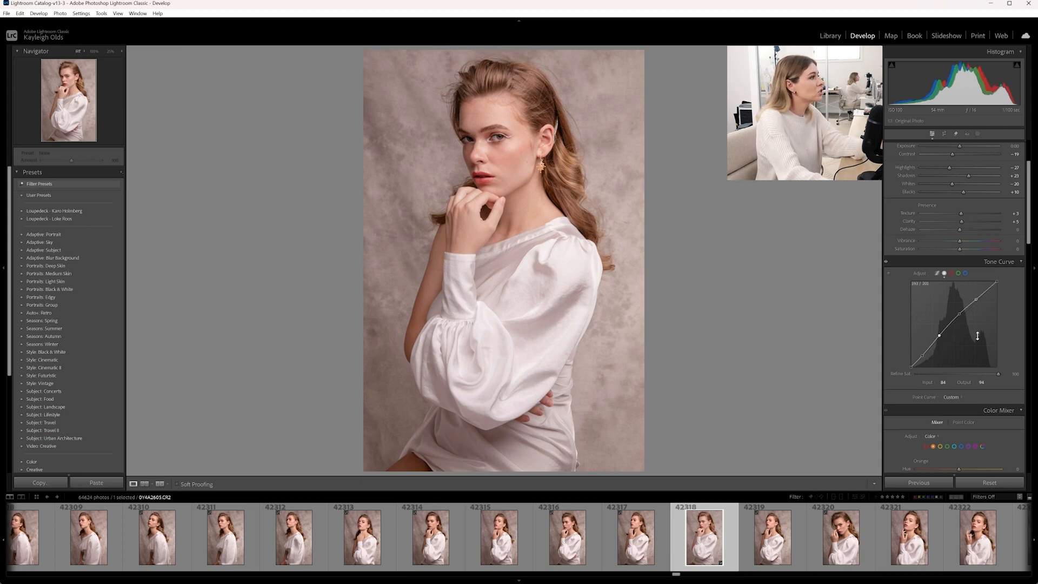
# - Lower the tone curve's white point to an output of 239 after comparing before and after
pyautogui.press('\\')
pyautogui.press('\\')
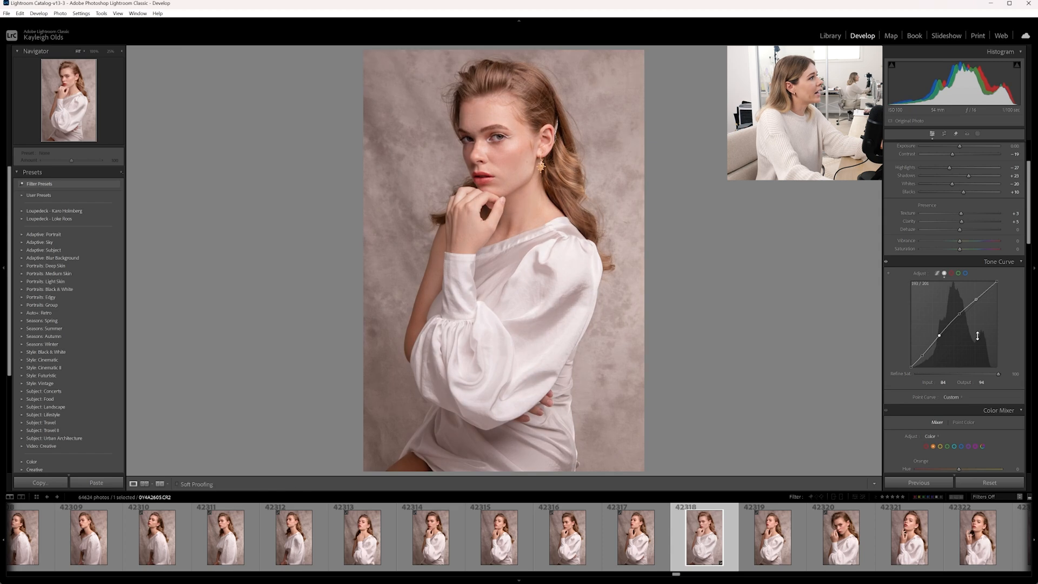
pyautogui.press('\\')
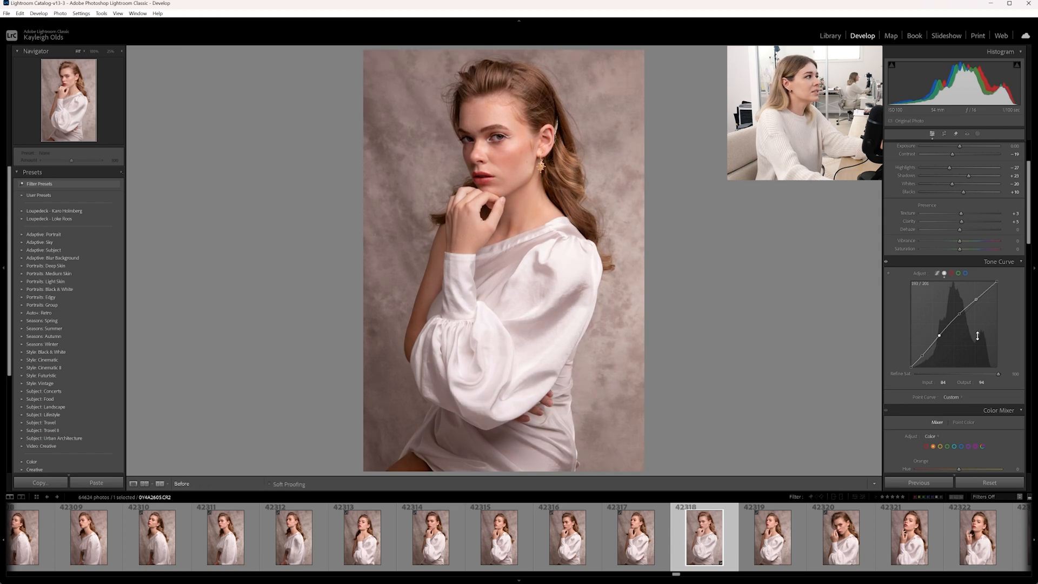
pyautogui.press('\\')
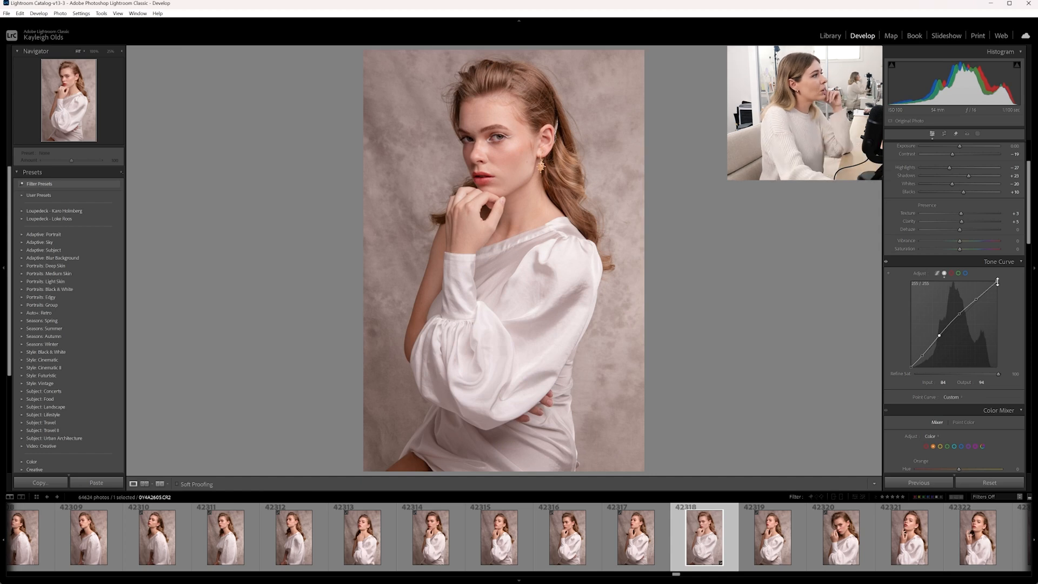
pyautogui.moveTo(997, 281); pyautogui.dragTo(1004, 284)
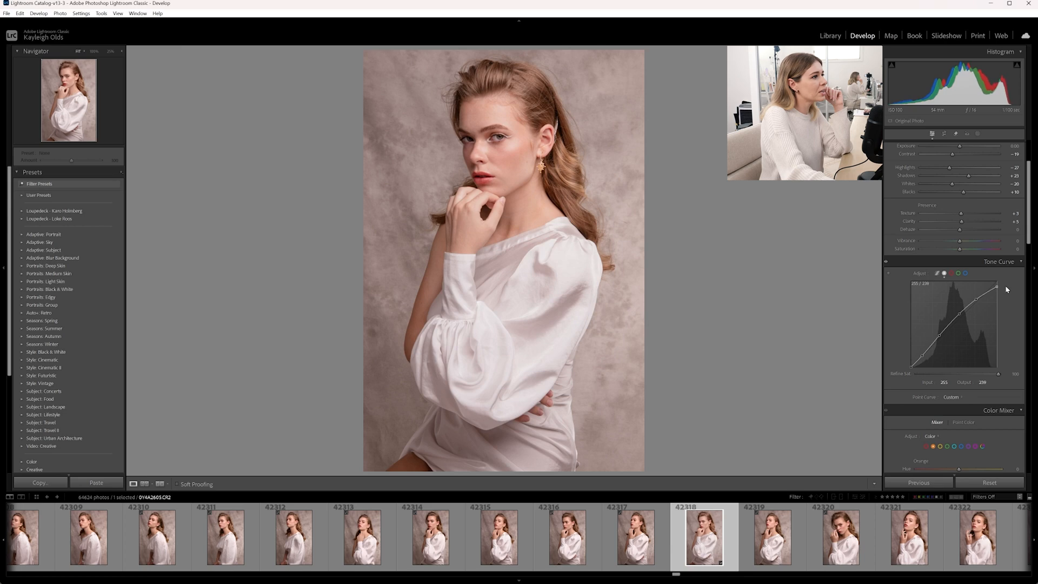
pyautogui.moveTo(1007, 285)
pyautogui.mouseDown()
pyautogui.moveTo(1008, 309)
pyautogui.moveTo(1017, 286)
pyautogui.mouseUp()
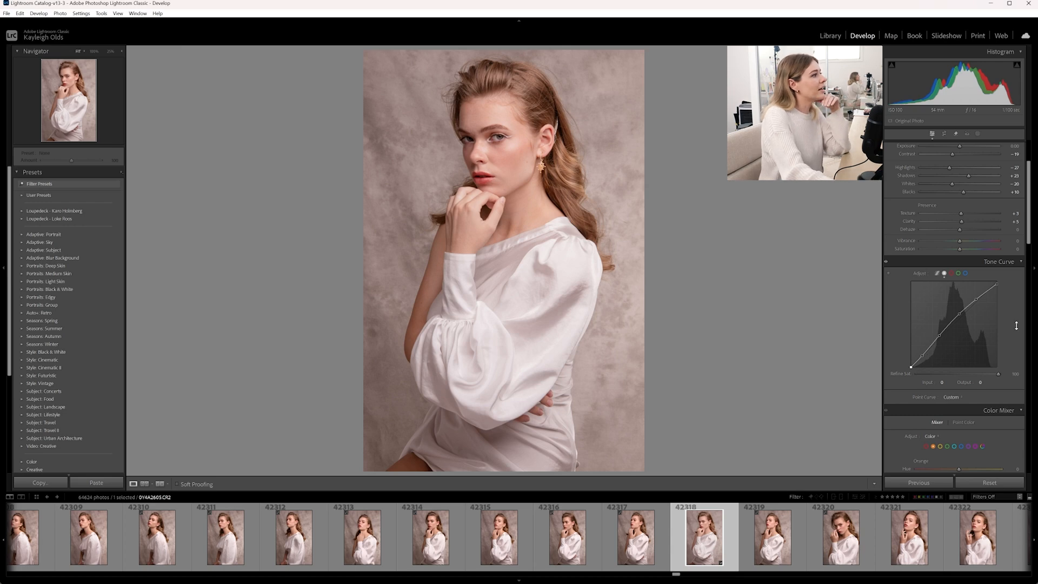
# - Toggle between the before and after views to compare the edit with the original
pyautogui.press('\\')
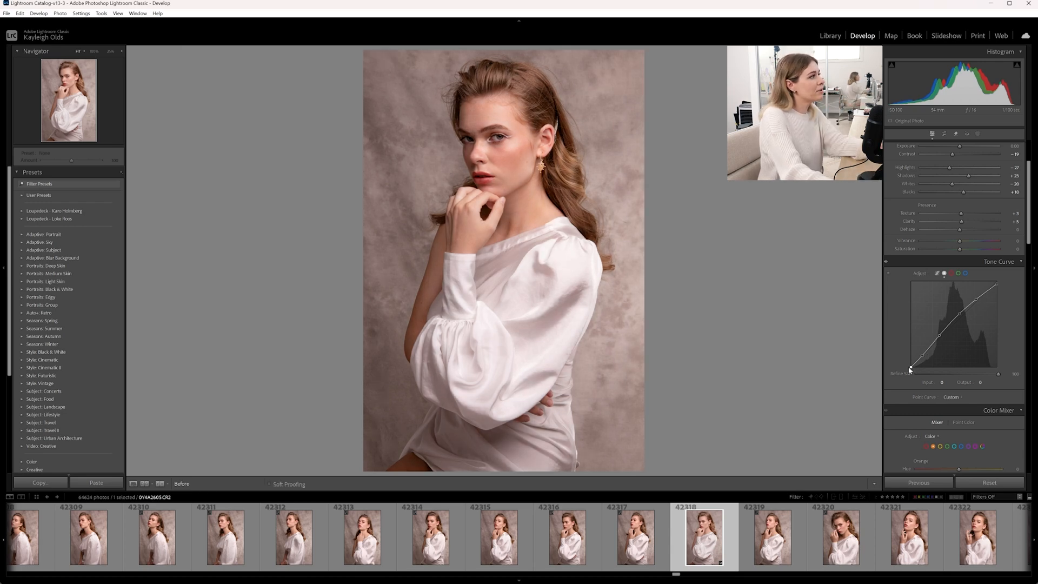
pyautogui.press('\\')
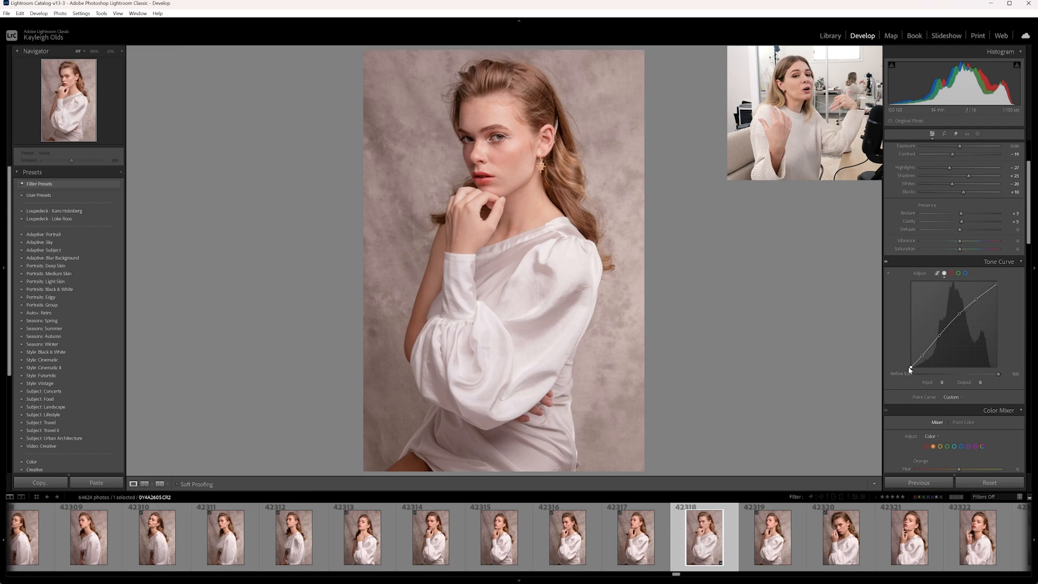
pyautogui.press('\\')
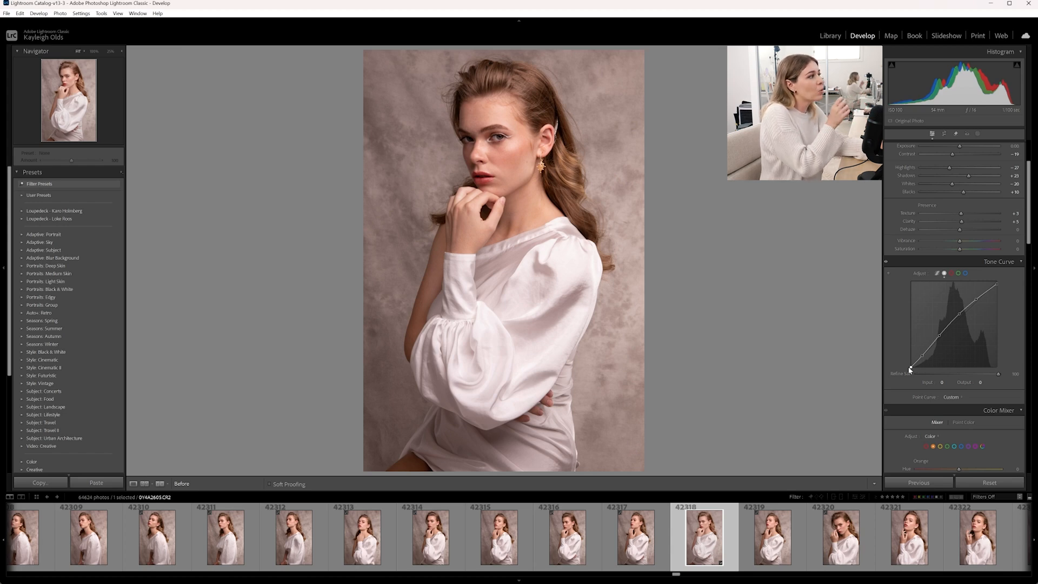
pyautogui.press('\\')
pyautogui.press('\\')
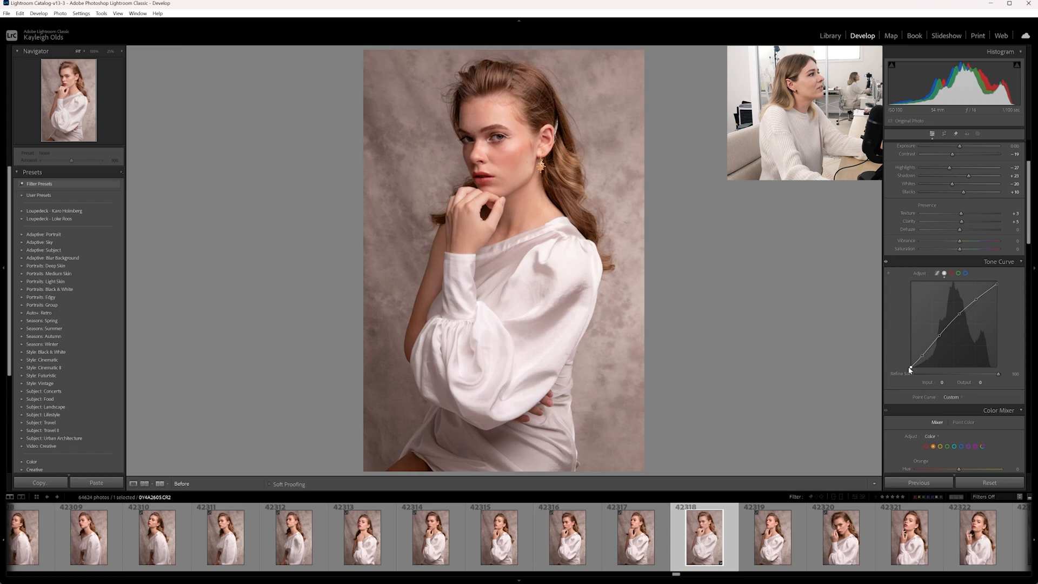
pyautogui.press('\\')
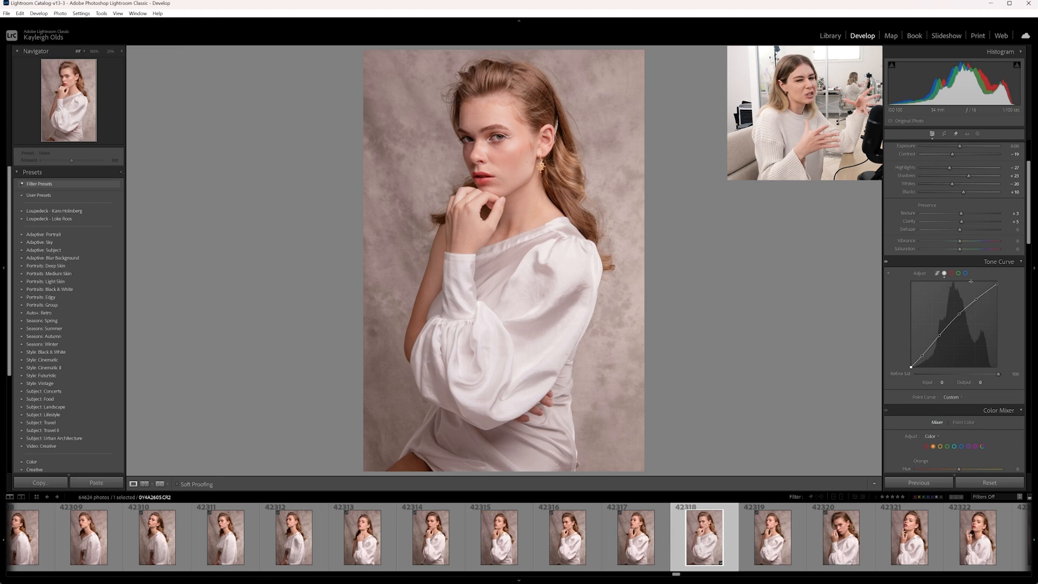
# - Reduce the orange saturation in the Color Mixer to -14 and compare with the original
pyautogui.scroll(-3, 956, 328)
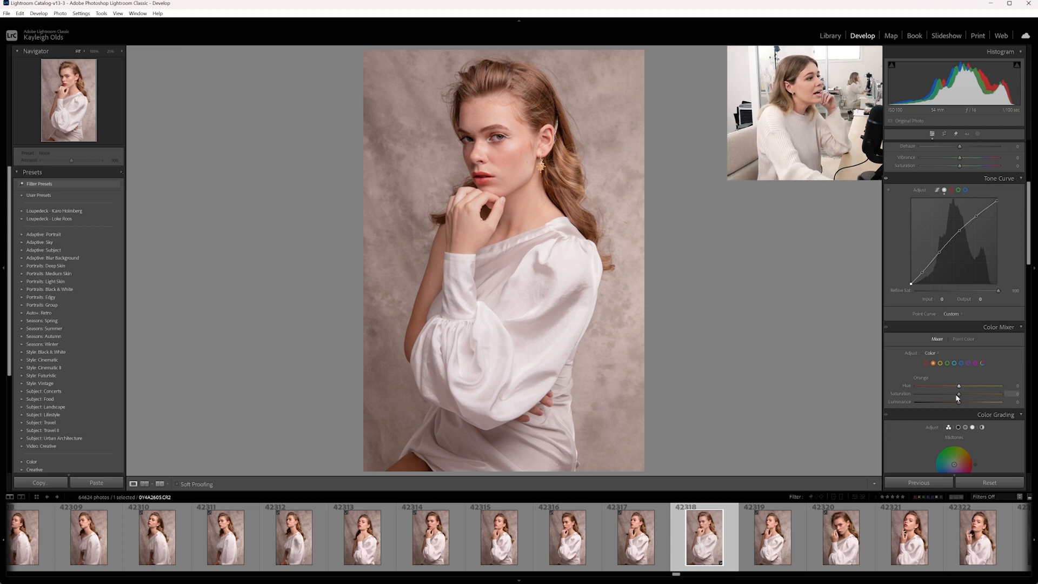
pyautogui.moveTo(958, 394); pyautogui.dragTo(952, 397)
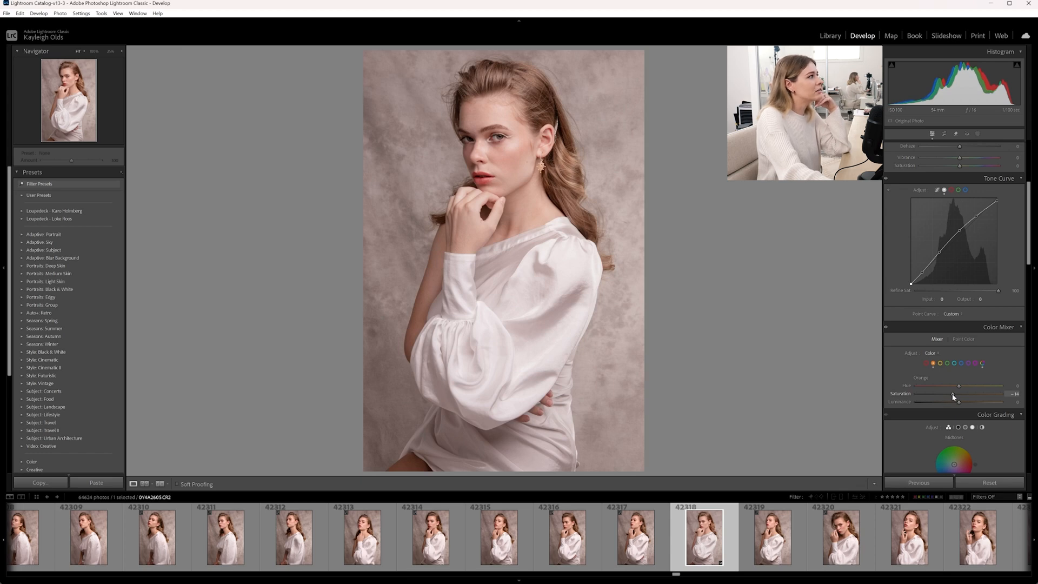
pyautogui.press('\\')
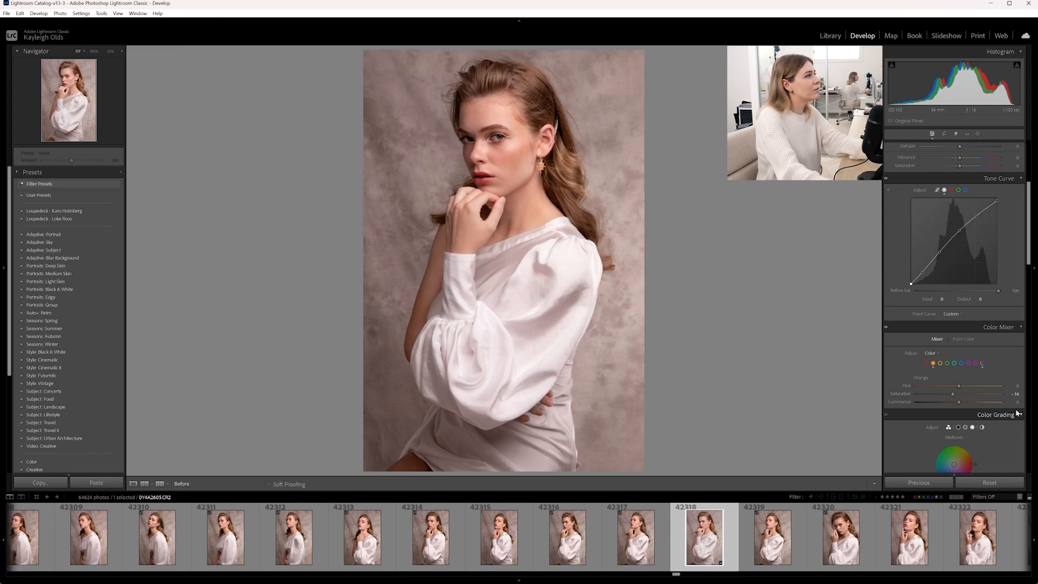
pyautogui.press('\\')
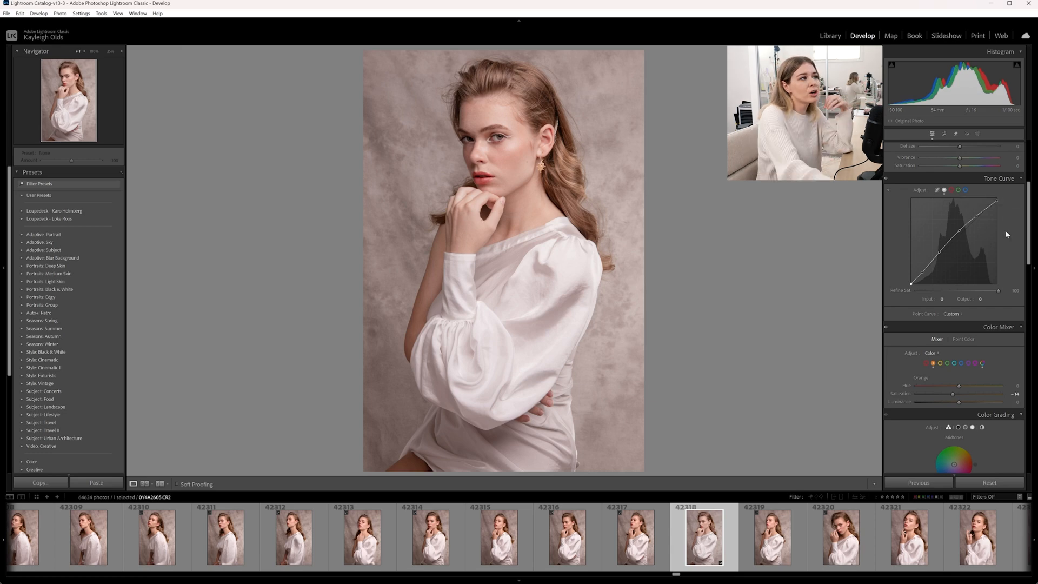
# - Tint the midtones slightly warm in Color Grading
pyautogui.click(951, 191)
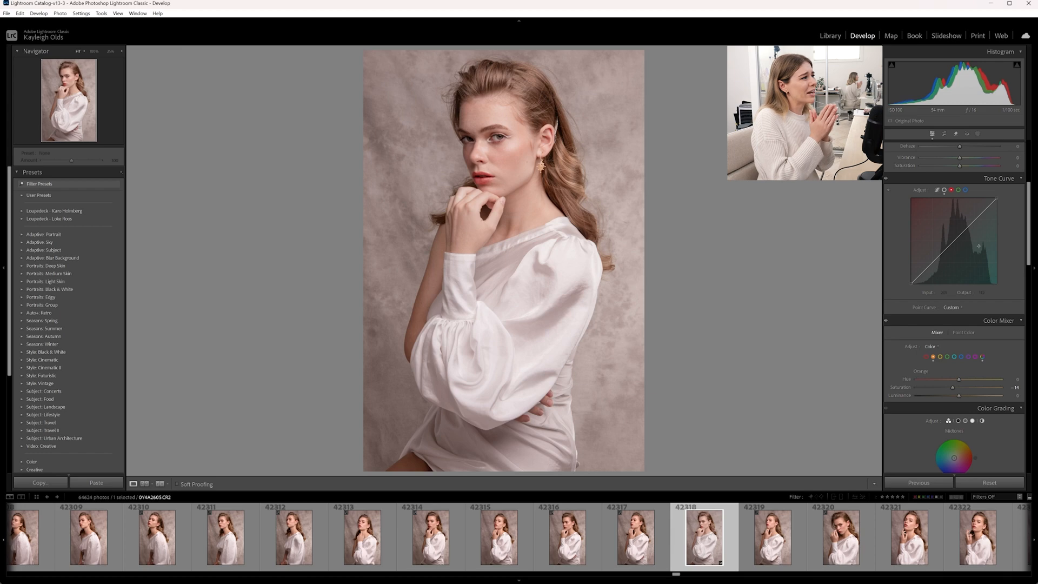
pyautogui.scroll(-3, 978, 246)
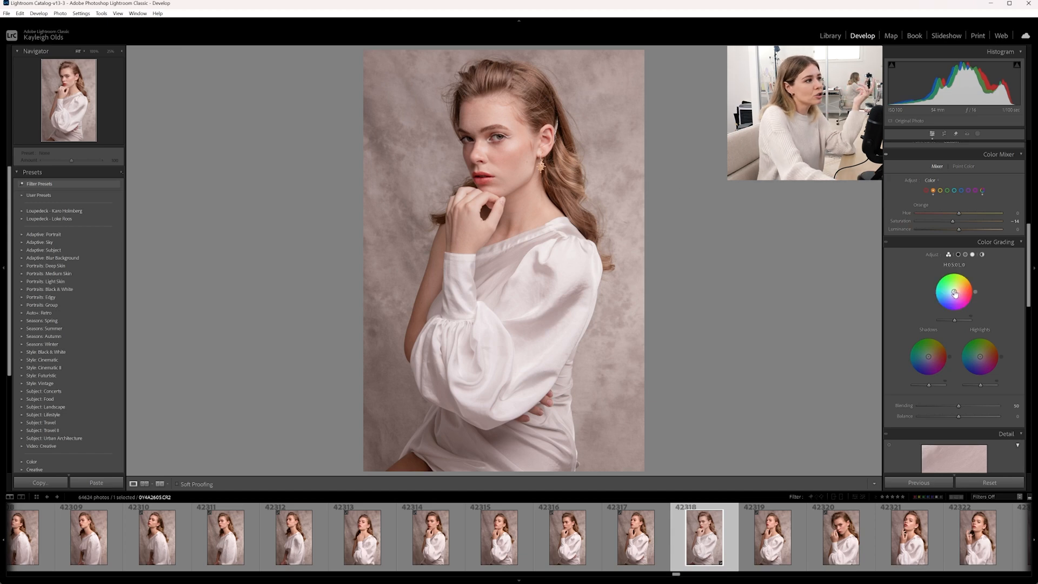
pyautogui.moveTo(954, 291)
pyautogui.mouseDown()
pyautogui.moveTo(933, 292)
pyautogui.moveTo(956, 290)
pyautogui.mouseUp()
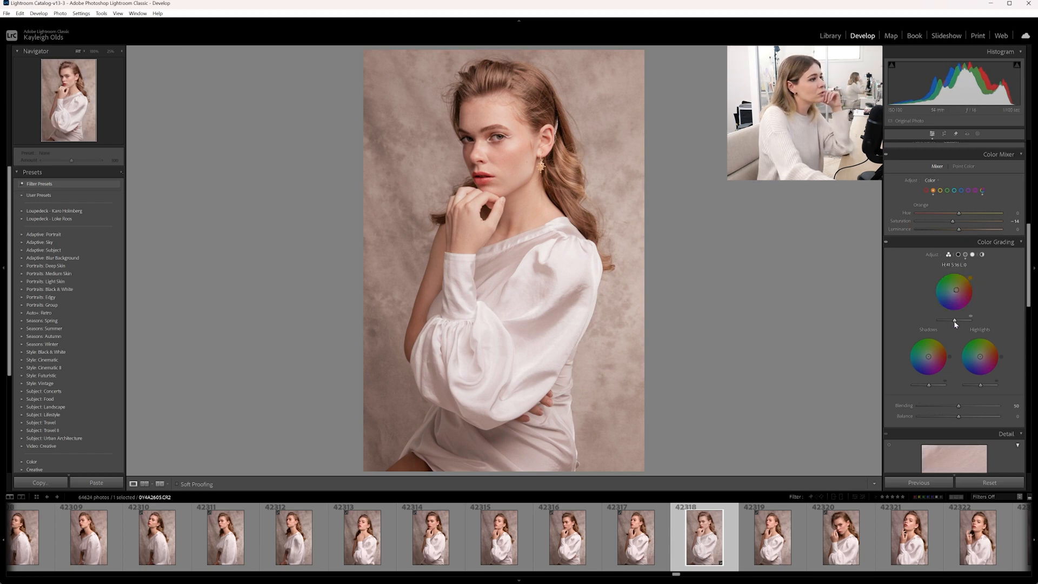
pyautogui.moveTo(954, 322); pyautogui.dragTo(955, 322)
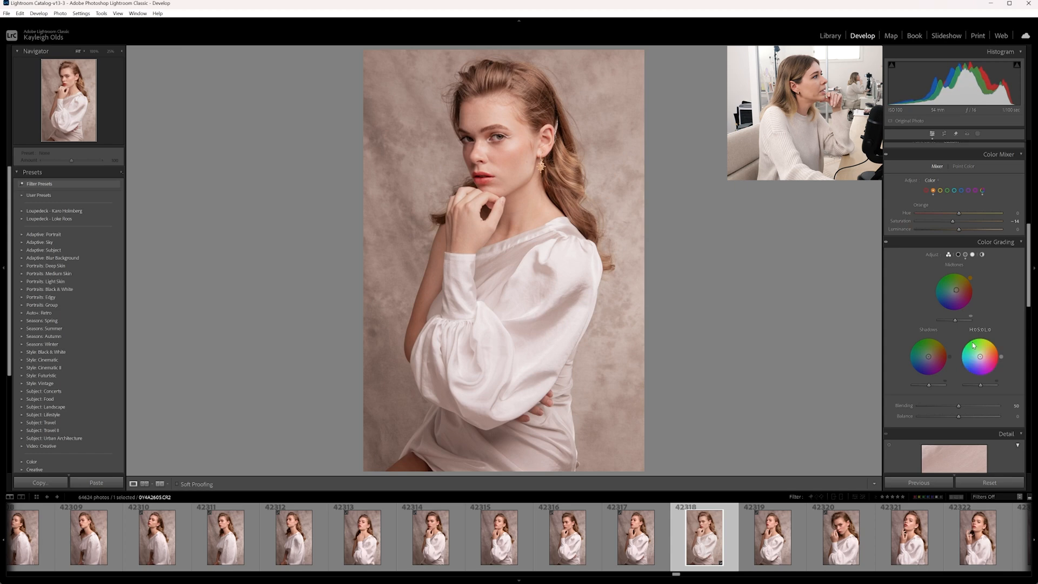
# - Set the Color Grading balance to +44 and tint the shadows toward green-cyan
pyautogui.moveTo(959, 408)
pyautogui.mouseDown()
pyautogui.moveTo(986, 406)
pyautogui.moveTo(931, 406)
pyautogui.moveTo(979, 403)
pyautogui.moveTo(986, 414)
pyautogui.moveTo(960, 420)
pyautogui.moveTo(999, 417)
pyautogui.moveTo(966, 420)
pyautogui.moveTo(983, 418)
pyautogui.moveTo(964, 409)
pyautogui.mouseUp()
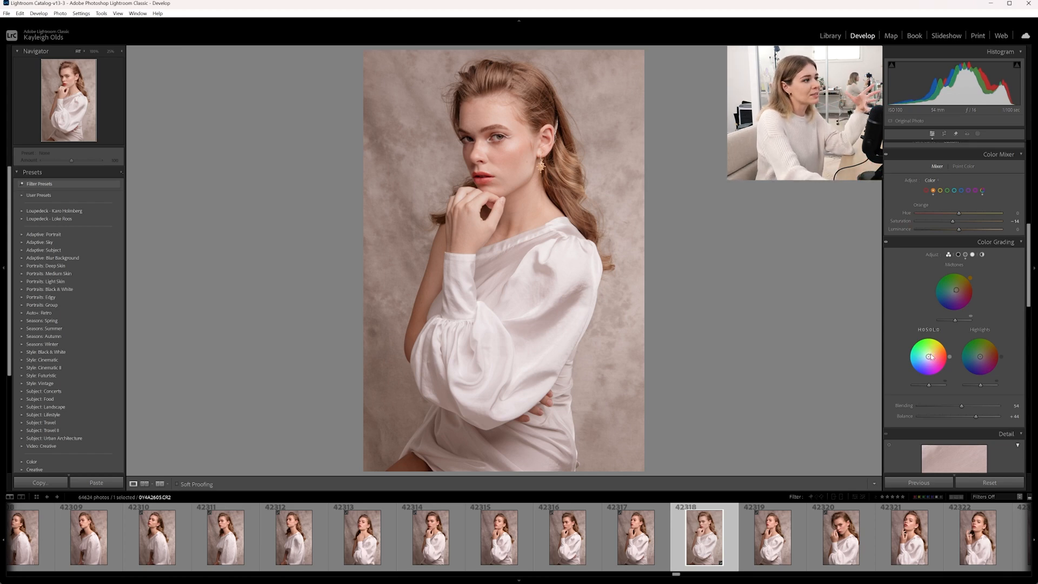
pyautogui.moveTo(929, 357); pyautogui.dragTo(934, 350)
pyautogui.moveTo(931, 349); pyautogui.dragTo(922, 355)
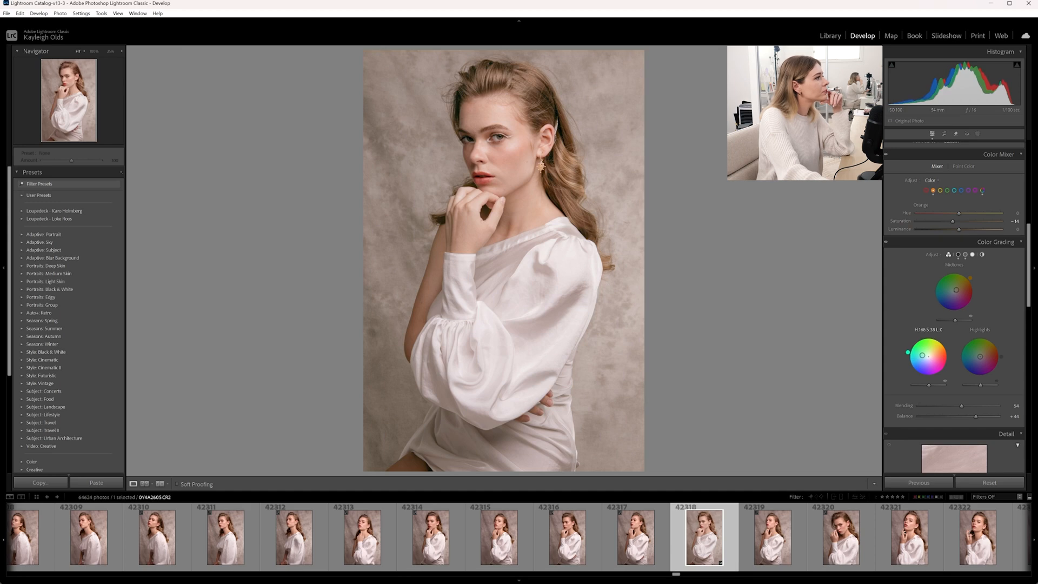
pyautogui.moveTo(922, 355); pyautogui.dragTo(925, 358)
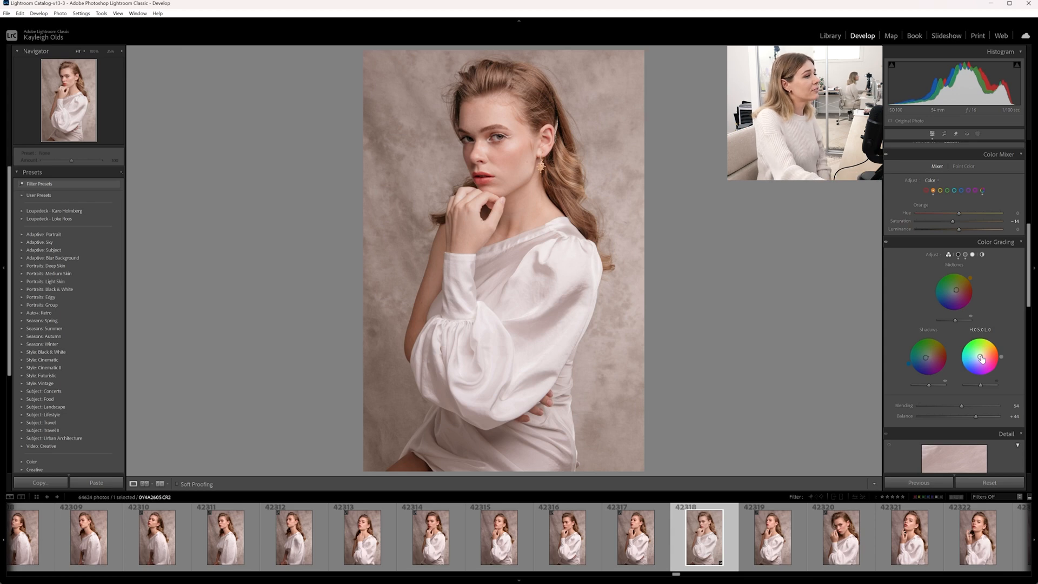
# - Add a slight color tint to the highlights in Color Grading
pyautogui.moveTo(980, 356); pyautogui.dragTo(980, 355)
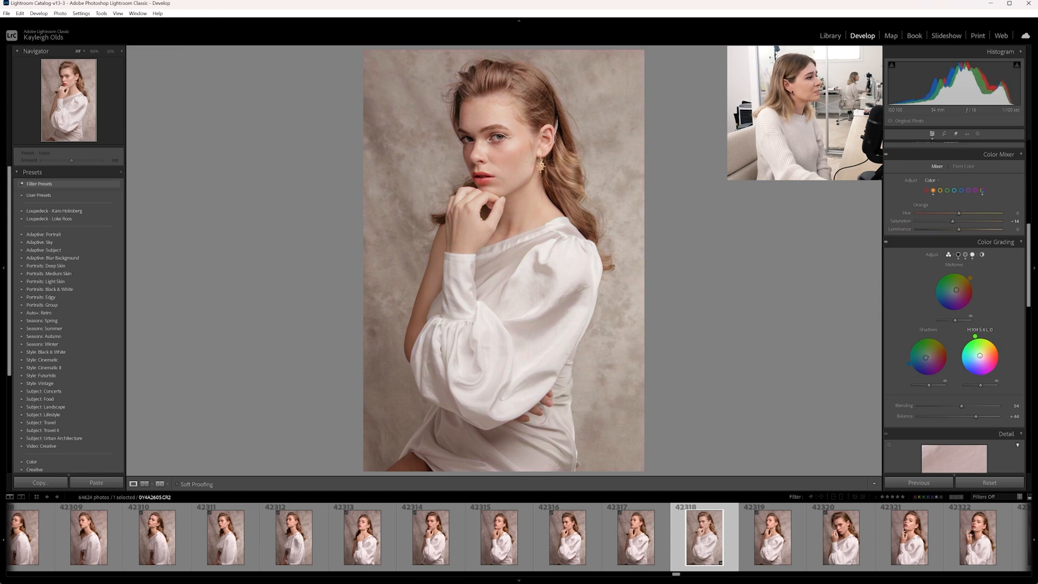
pyautogui.moveTo(979, 356); pyautogui.dragTo(980, 357)
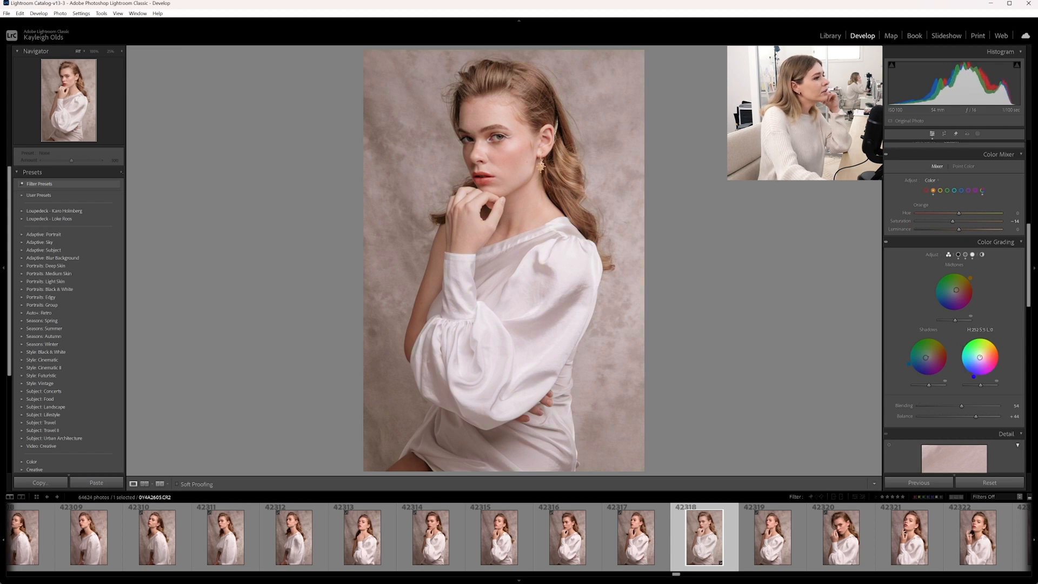
pyautogui.moveTo(979, 357); pyautogui.dragTo(979, 357)
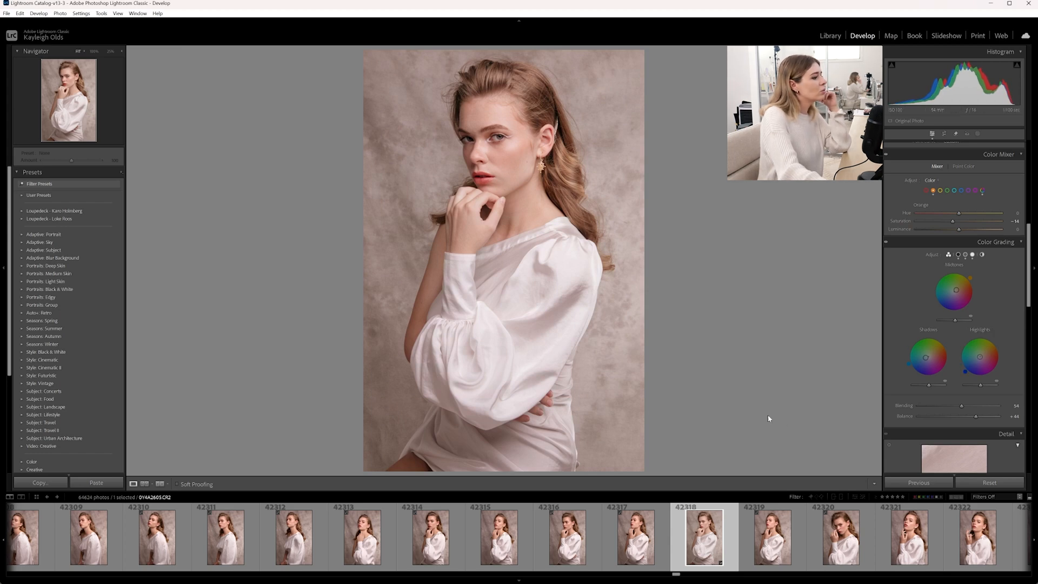
# - Toggle between the original and the edited portrait to compare the color grading
pyautogui.press('\\')
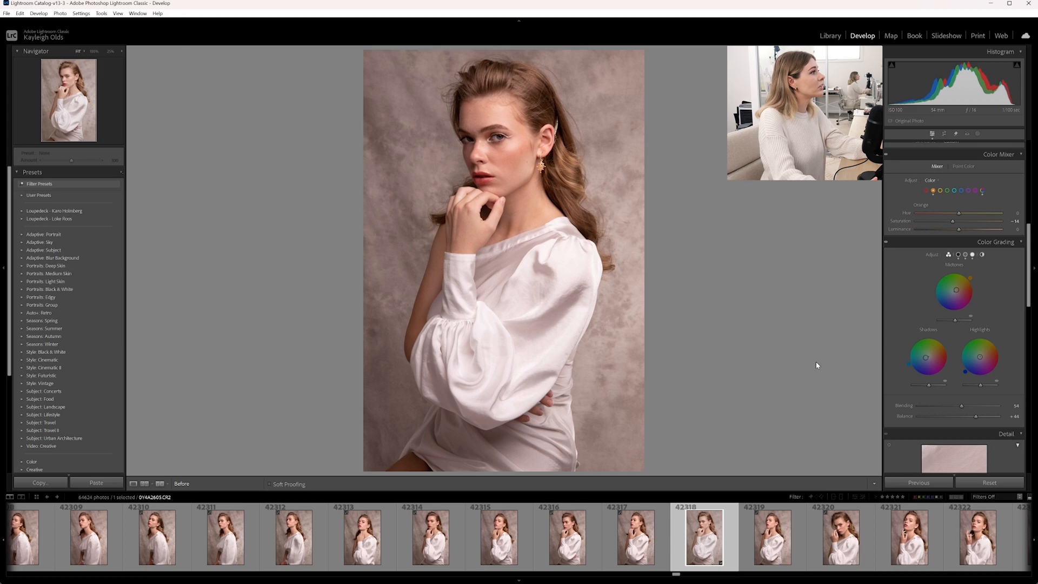
pyautogui.press('\\')
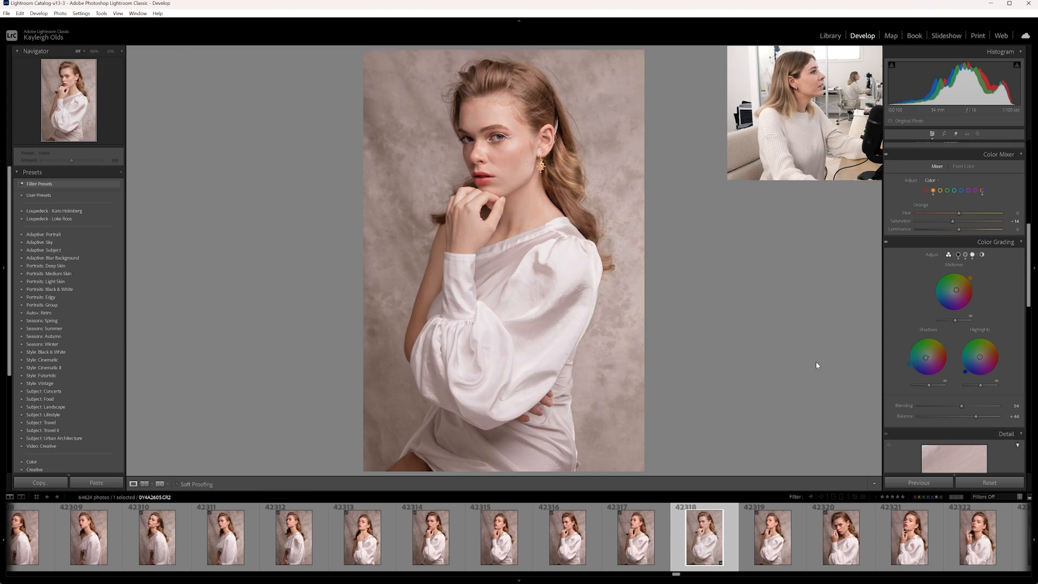
pyautogui.press('\\')
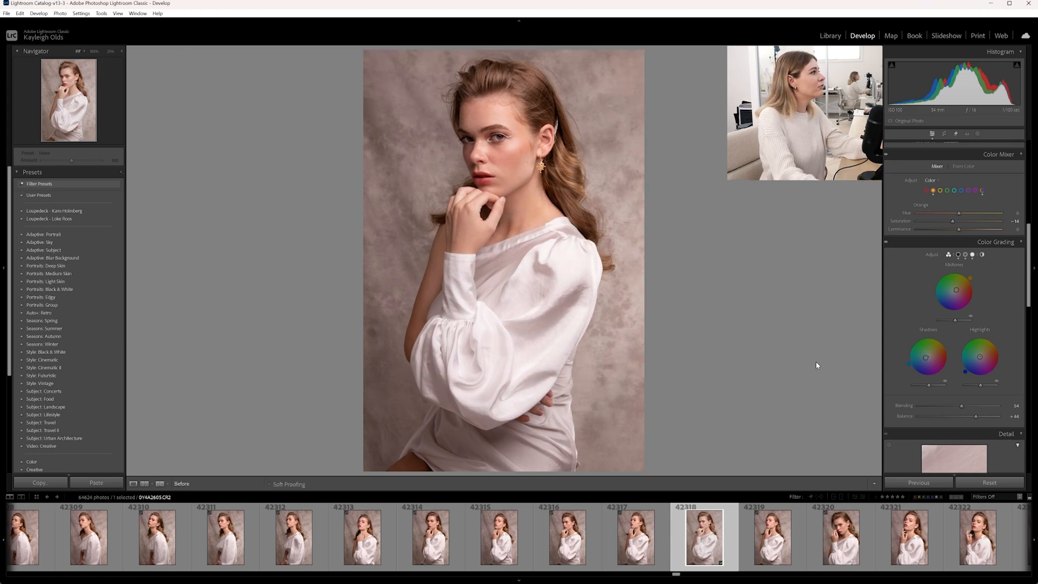
pyautogui.press('\\')
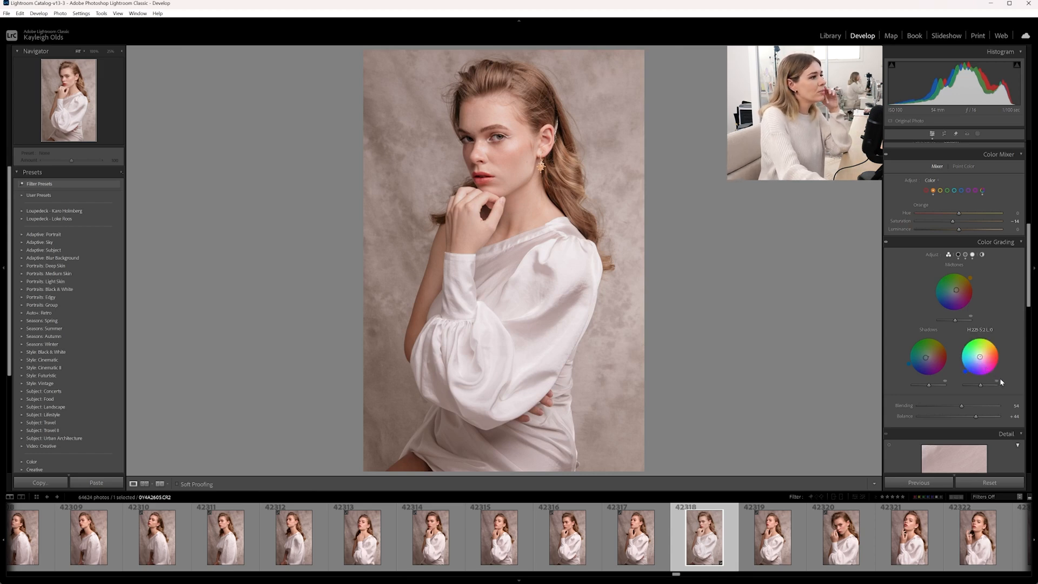
# - Shape the point tone curve with points at input 152/output 164 and input 38/output 39
pyautogui.scroll(5, 1001, 382)
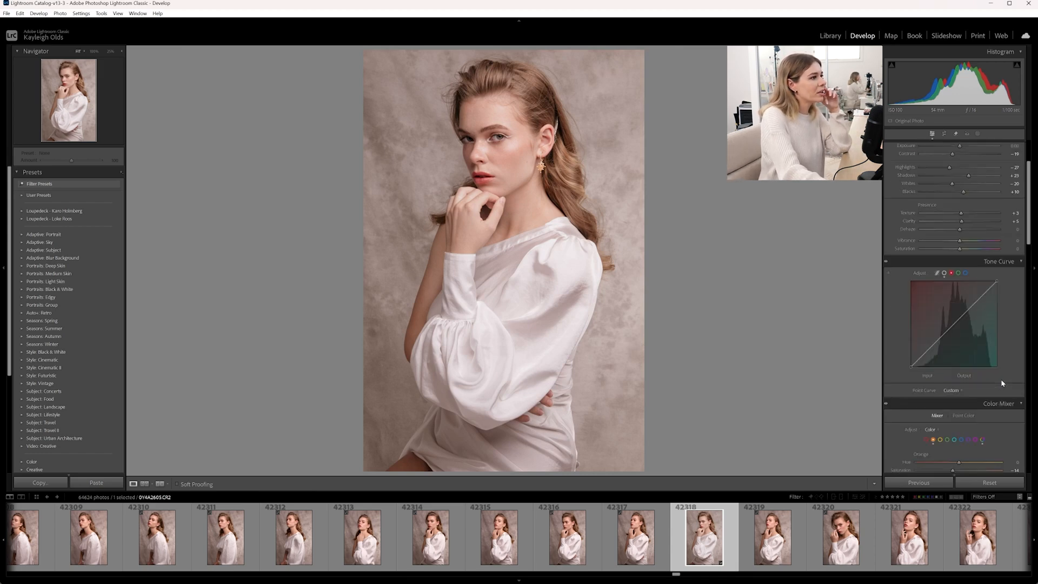
pyautogui.click(944, 273)
pyautogui.click(939, 336)
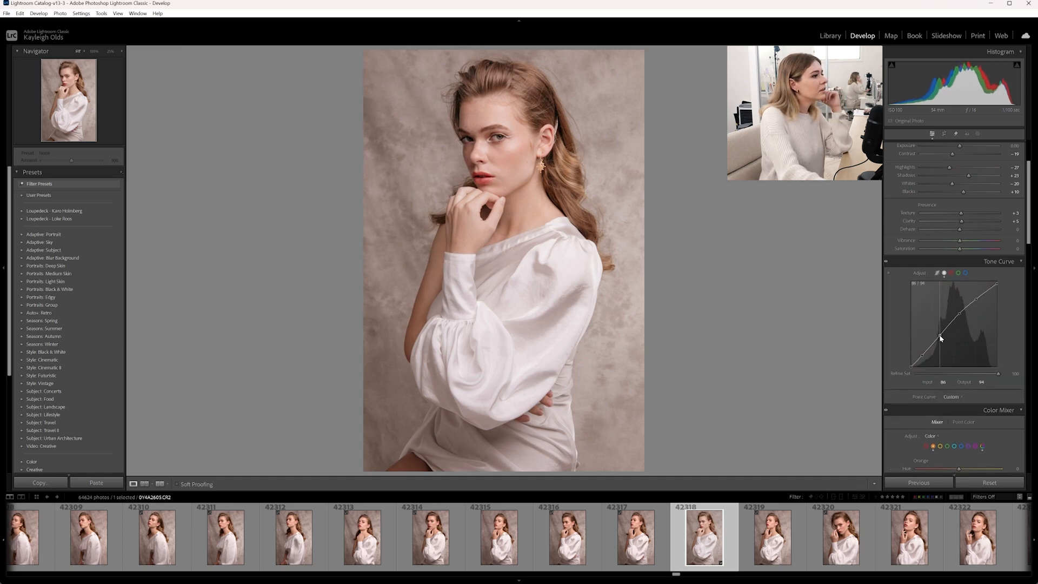
pyautogui.moveTo(960, 315); pyautogui.dragTo(963, 314)
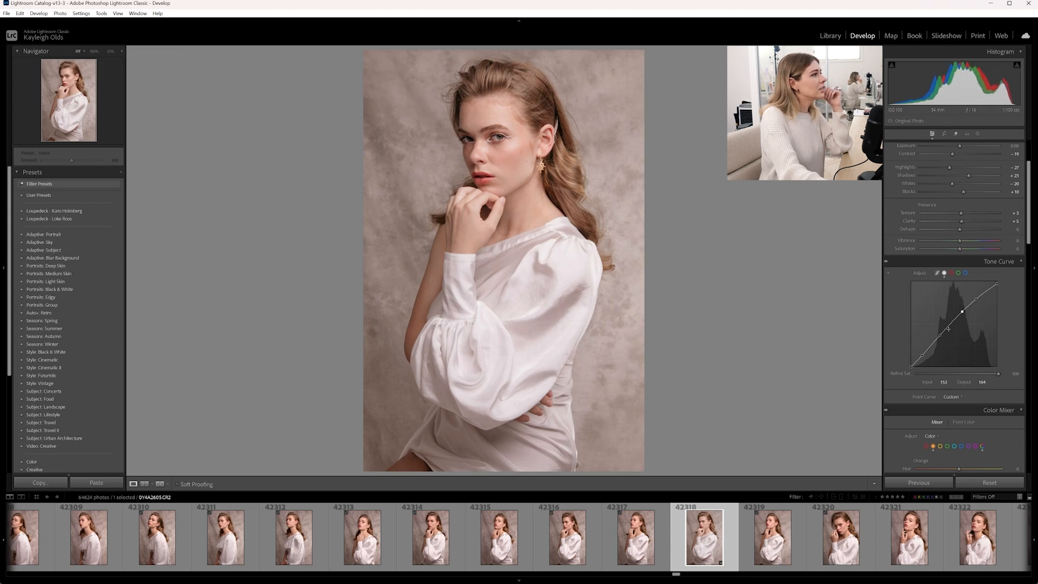
pyautogui.moveTo(921, 355); pyautogui.dragTo(924, 357)
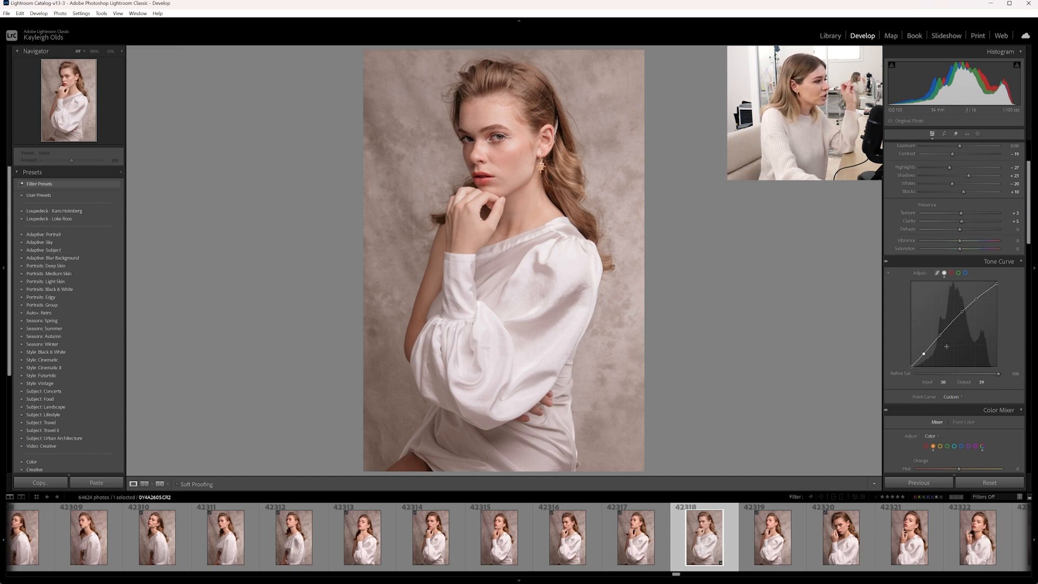
# - Compare the edited portrait with the original, then show both side by side
pyautogui.scroll(3, 1008, 365)
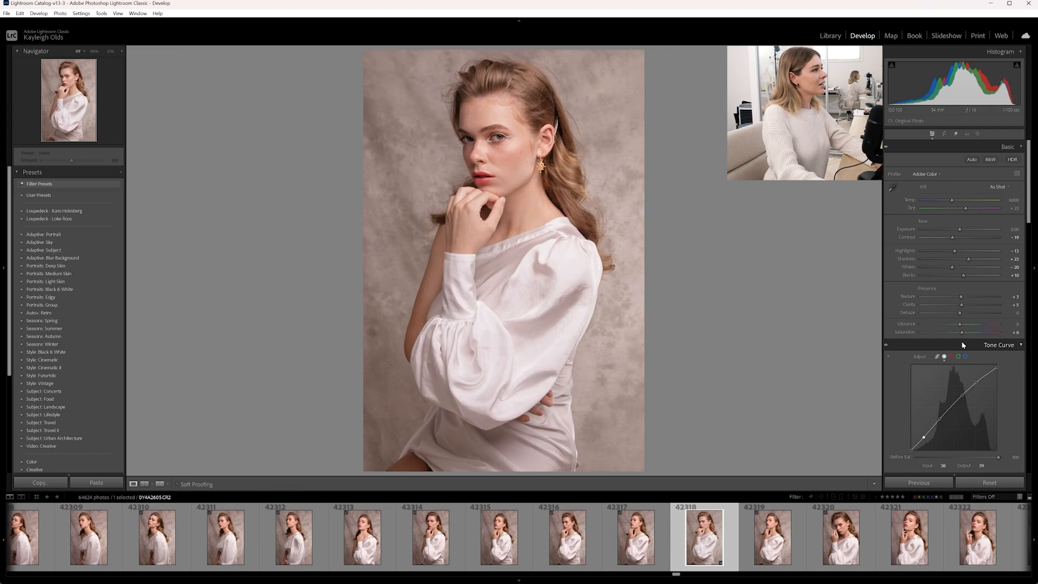
pyautogui.press('\\')
pyautogui.press('\\')
pyautogui.press('y')
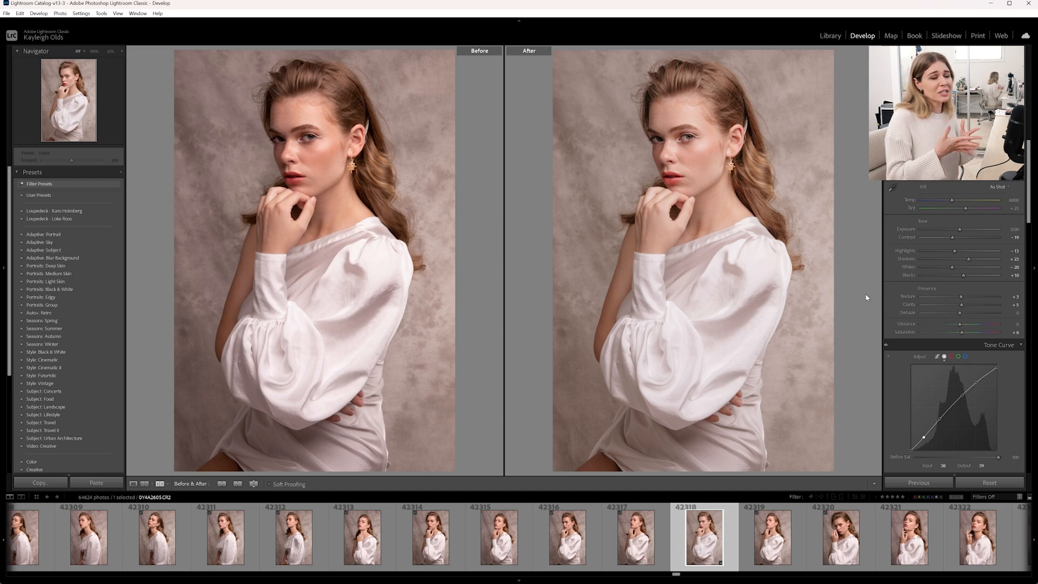
pyautogui.scroll(-10, 951, 245)
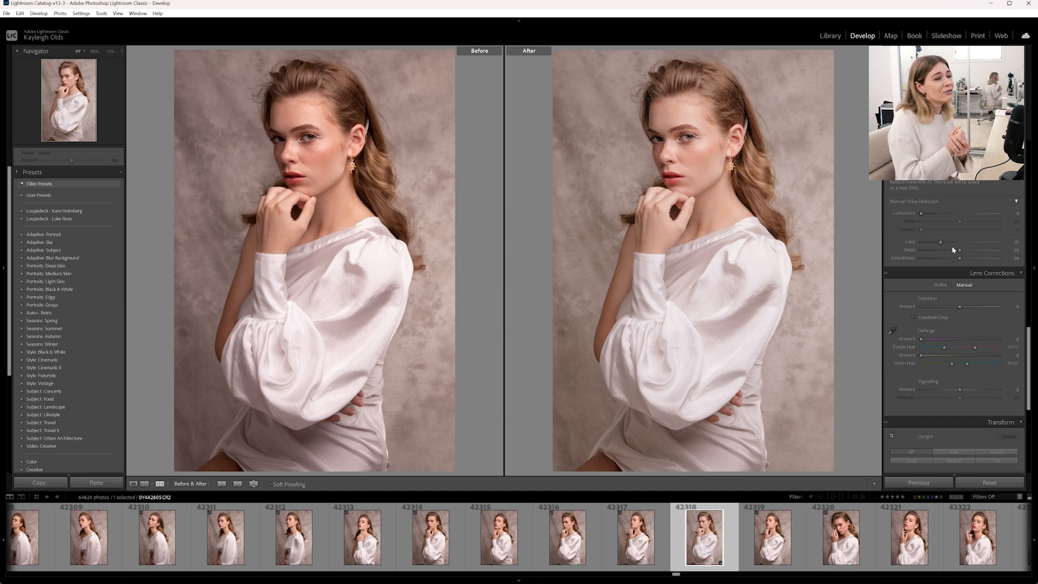
# - Open the unedited neighbouring photo 42316 in single view and step back to the edited portrait
pyautogui.click(578, 539)
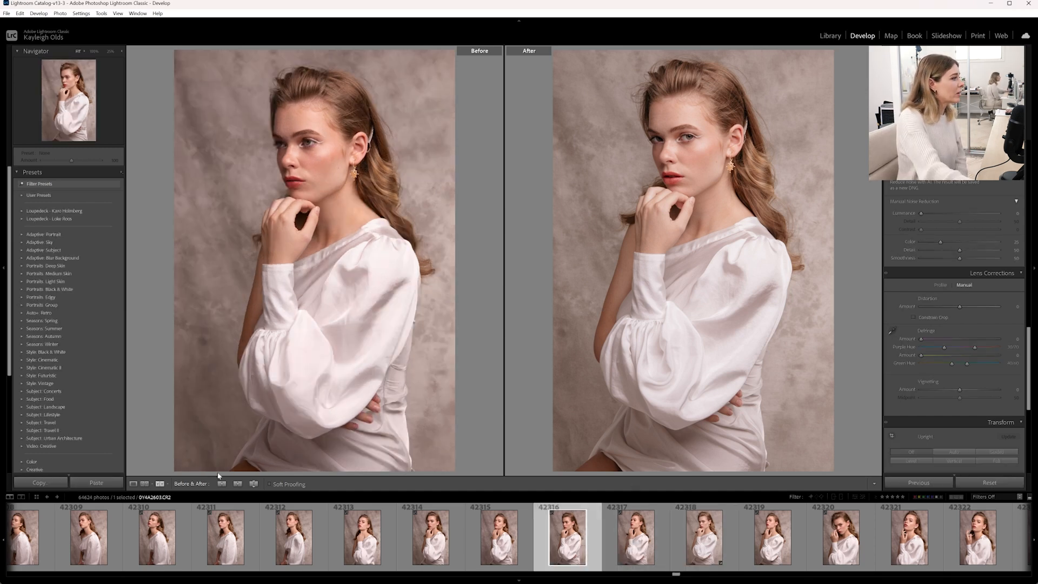
pyautogui.click(133, 483)
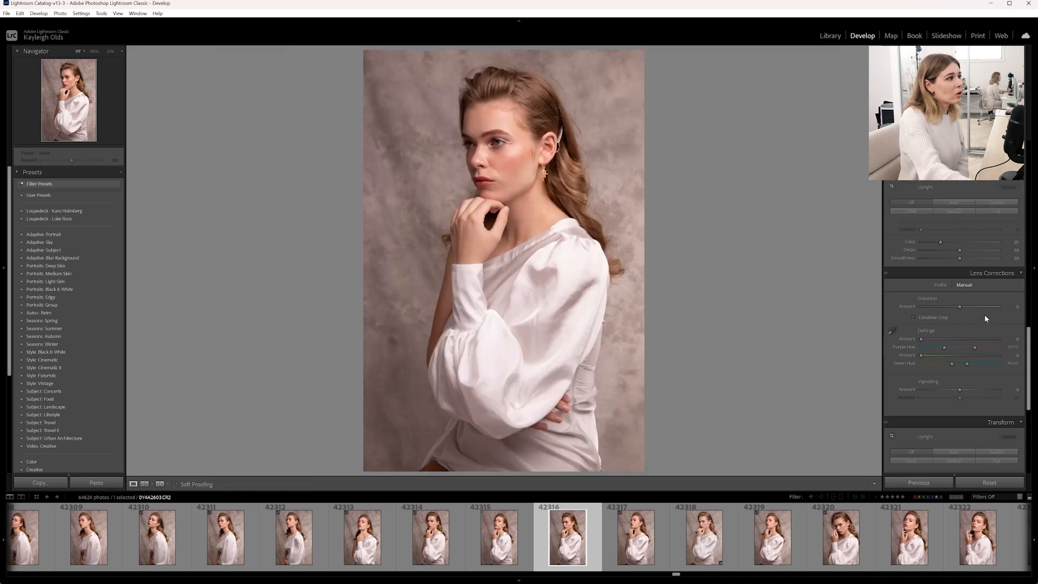
pyautogui.scroll(5, 984, 315)
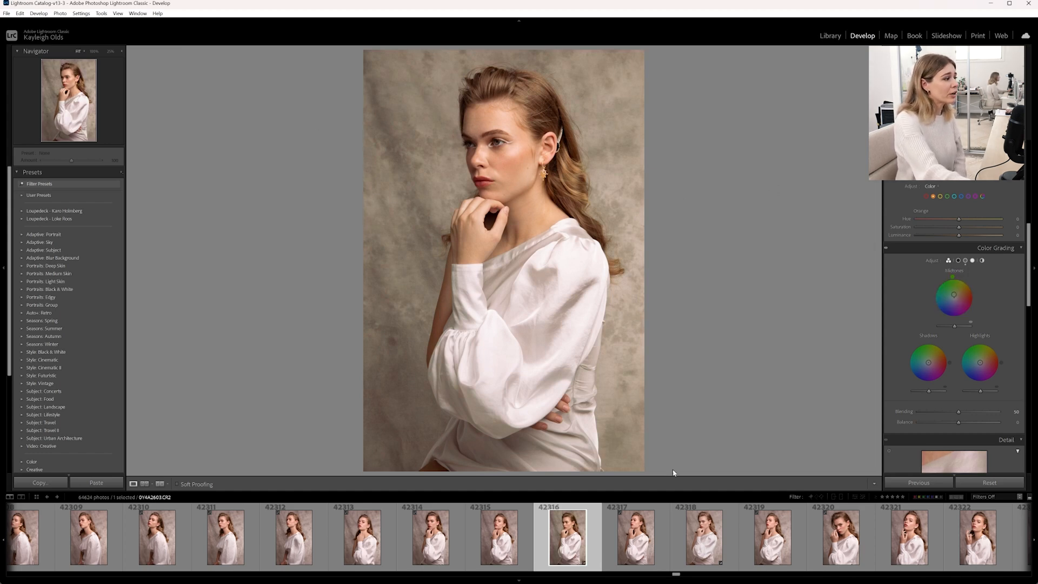
pyautogui.press('Right')
pyautogui.press('Right')
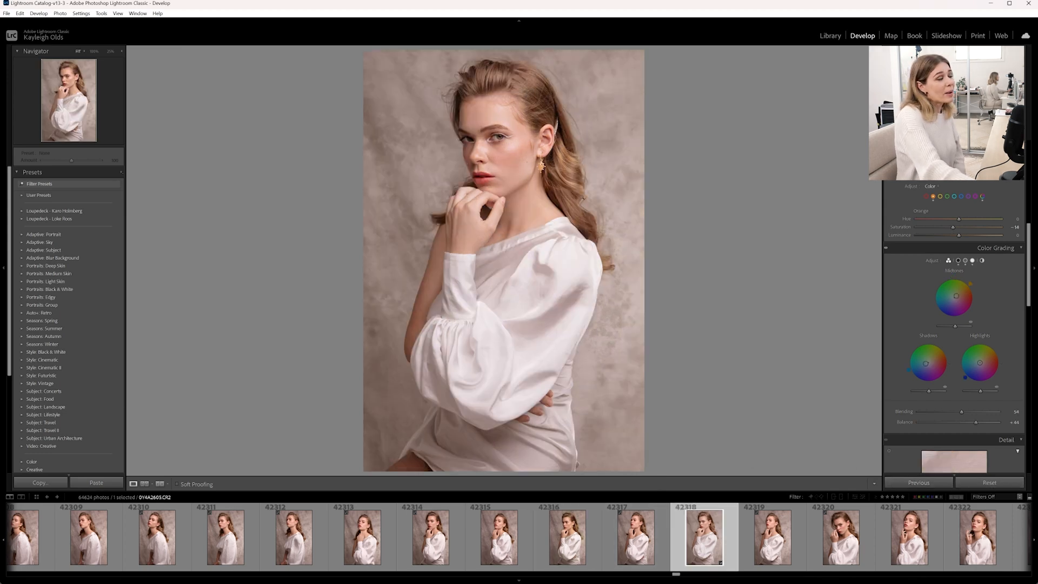
# - Toggle the original view again and redisplay the before and after side by side
pyautogui.scroll(10, 968, 271)
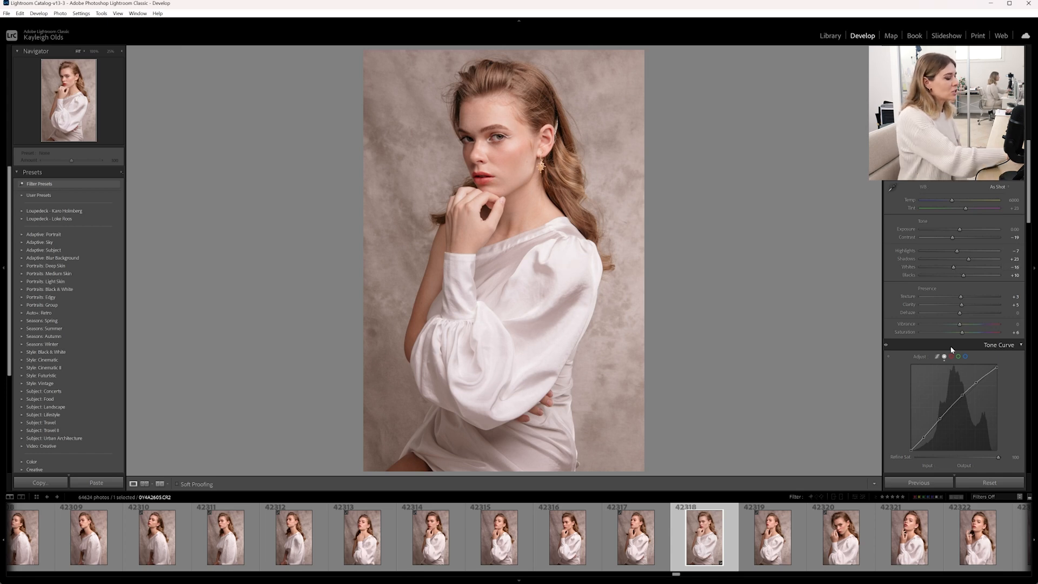
pyautogui.press('\\')
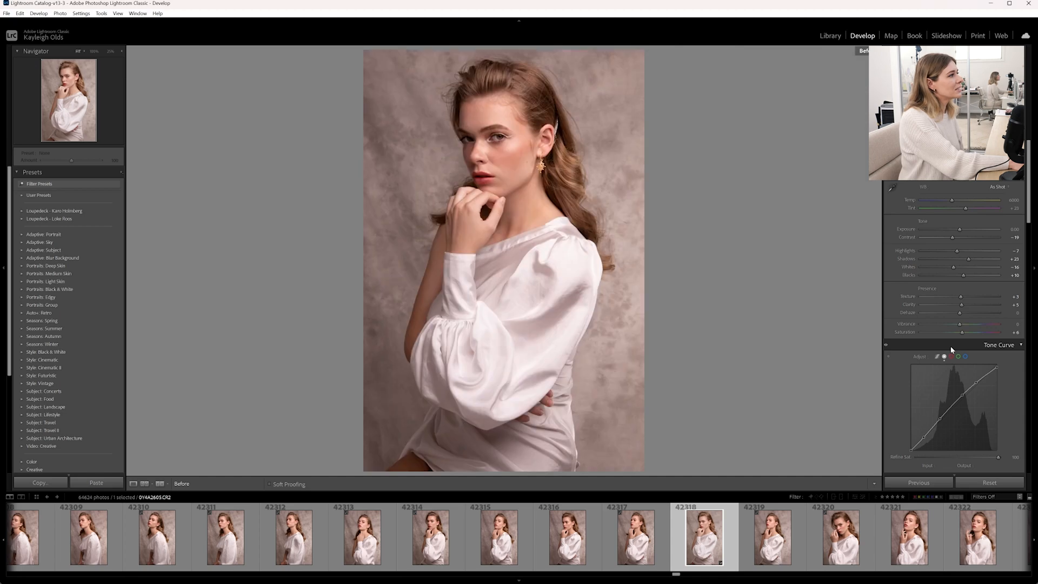
pyautogui.press('\\')
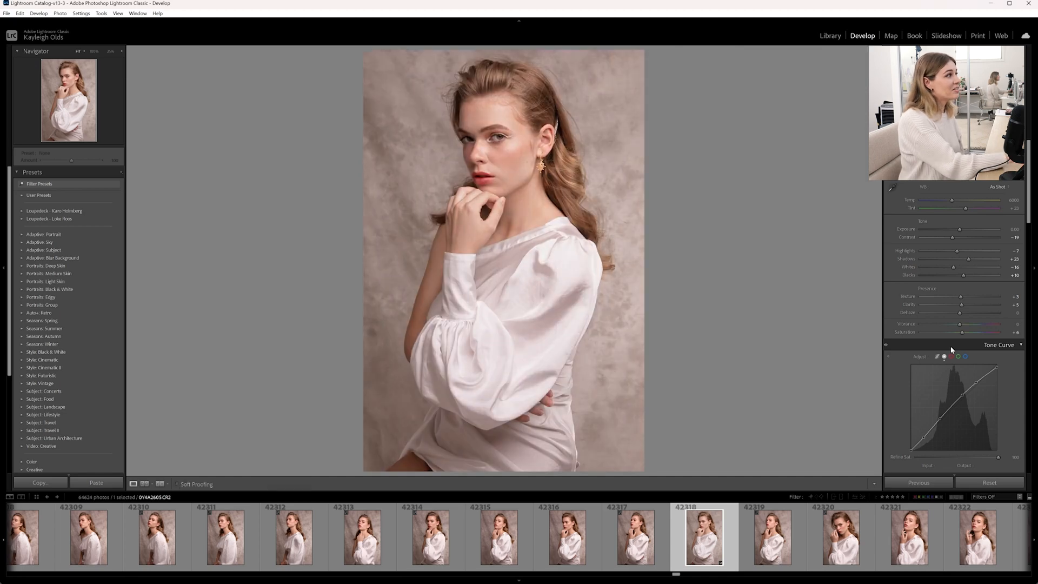
pyautogui.press('y')
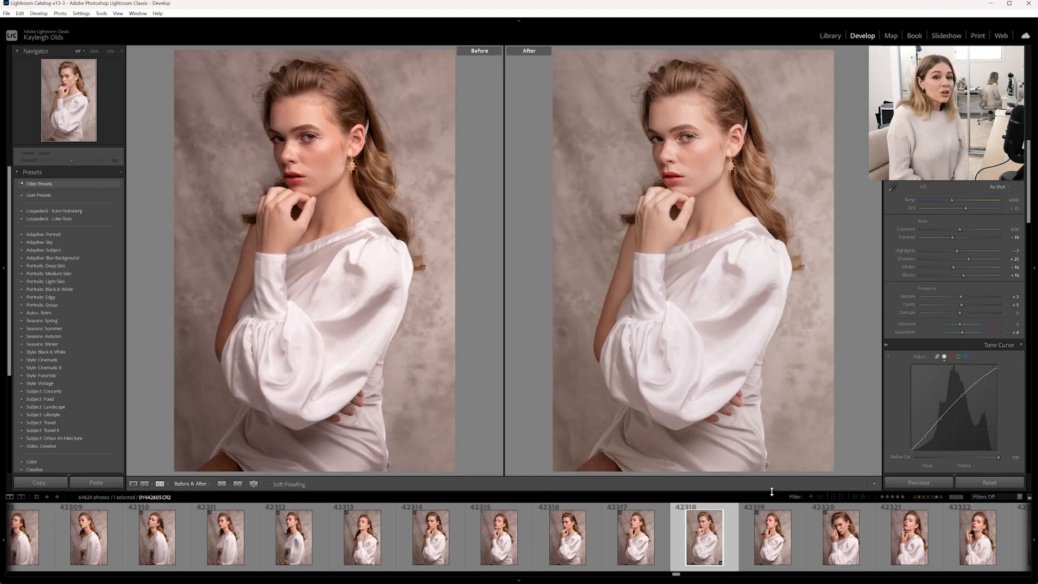